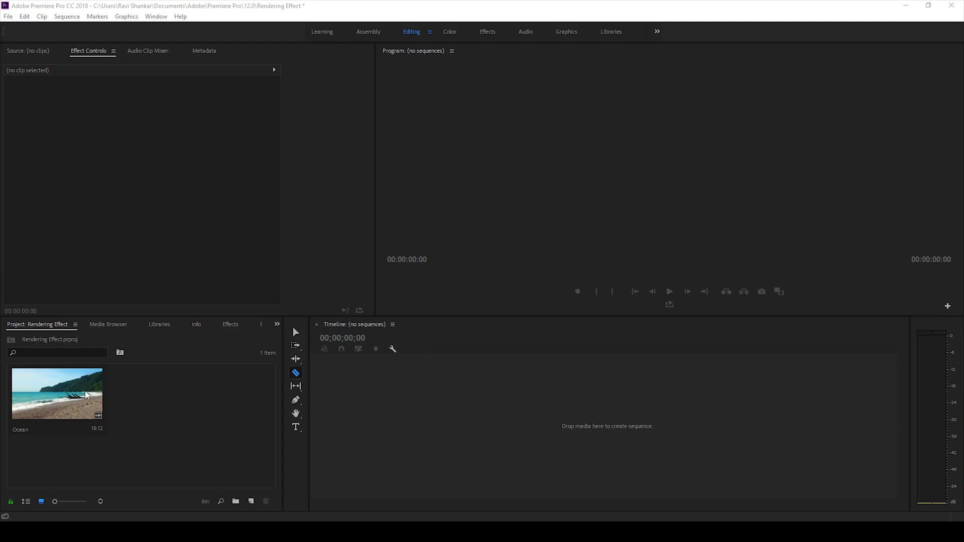
- Build an Ocean sequence from the clip and search 'mos' to find Stylize > Mosaic
drag(37, 392, 330, 393)
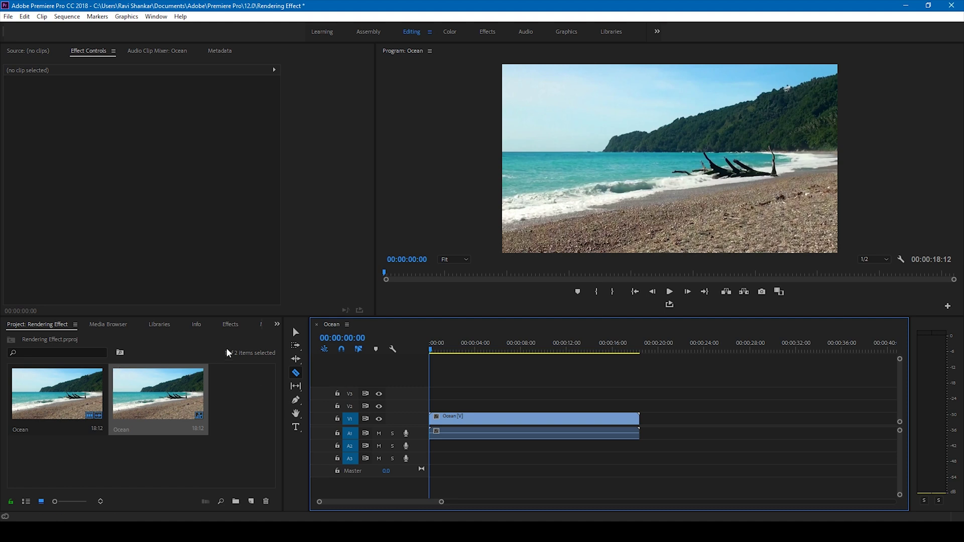
click(229, 327)
click(61, 338)
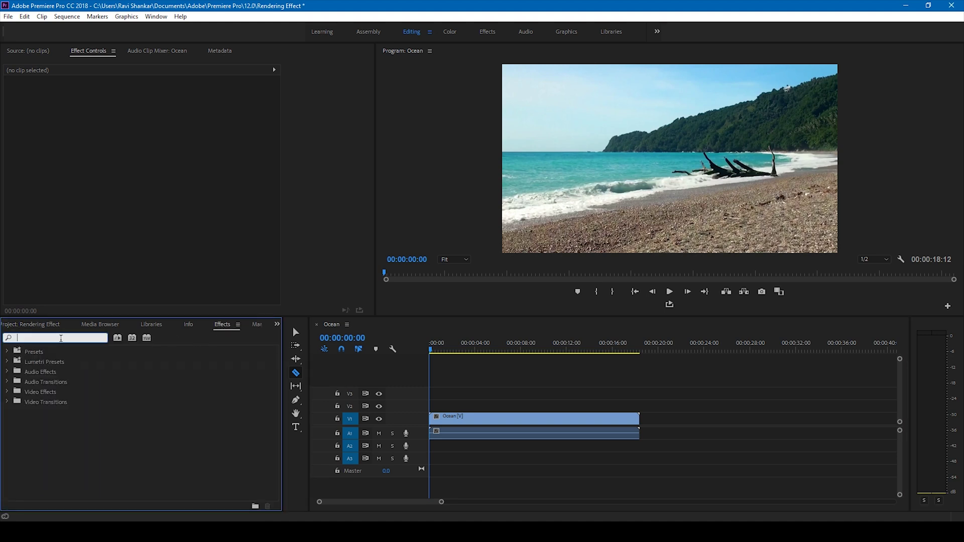
text(mosaic)
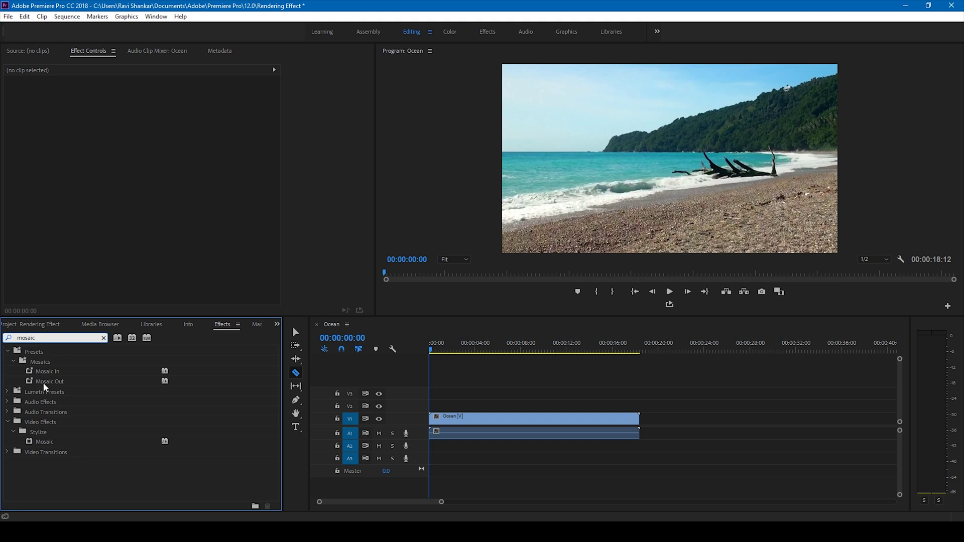
click(46, 440)
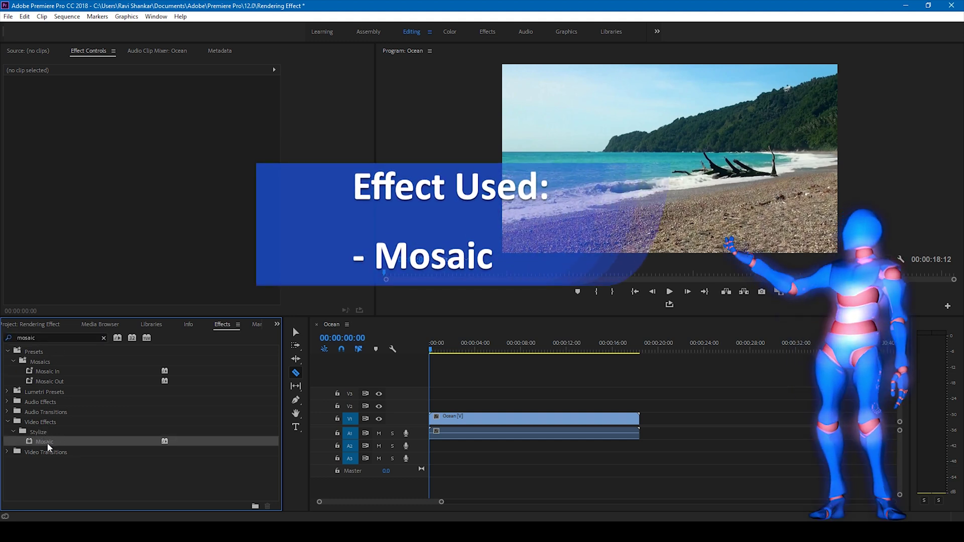
- Apply Mosaic to the Ocean clip in V1 and render the 10-by-10 block preview
drag(48, 446, 456, 418)
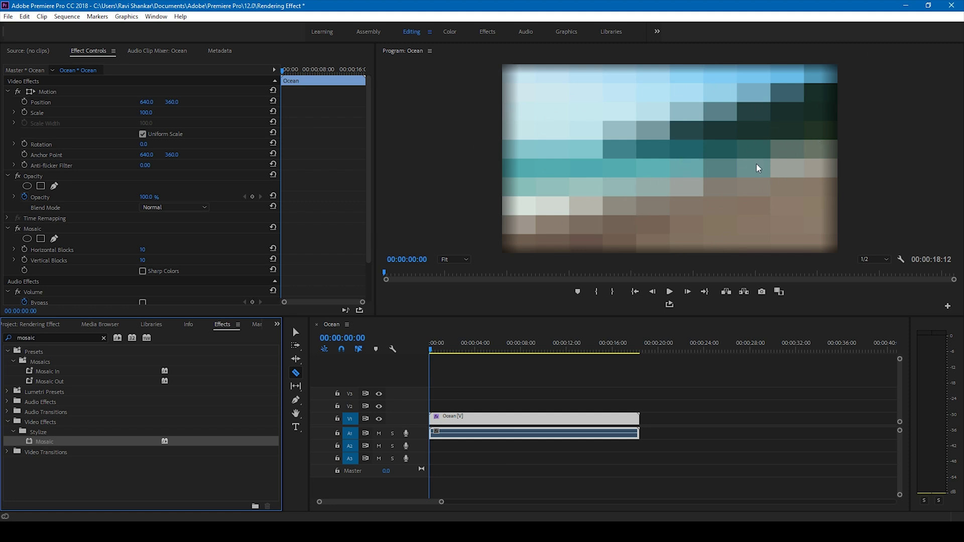
key(Return)
- Razor the Ocean clip at 00:00:03:26, 00:00:07:29 and 00:00:12:01, then return to Selection
click(296, 374)
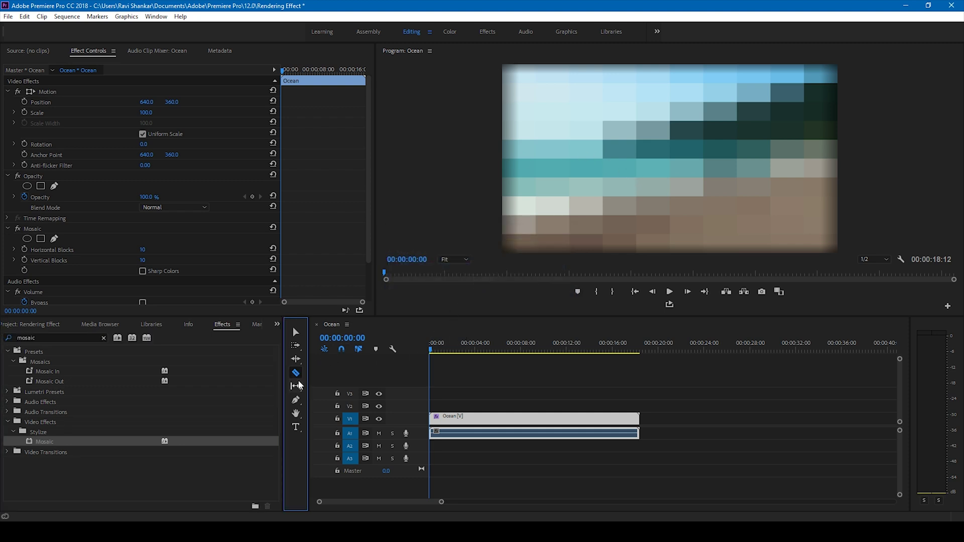
click(474, 351)
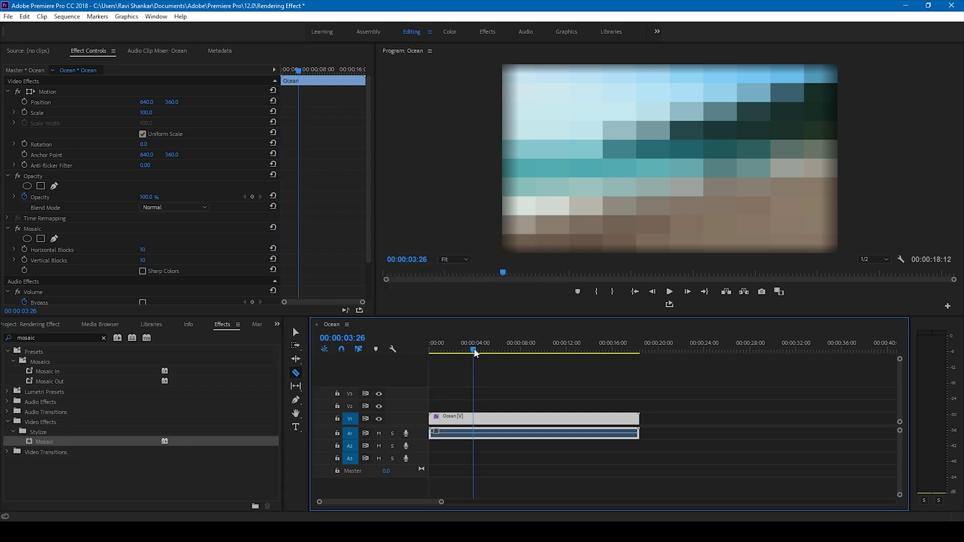
click(475, 417)
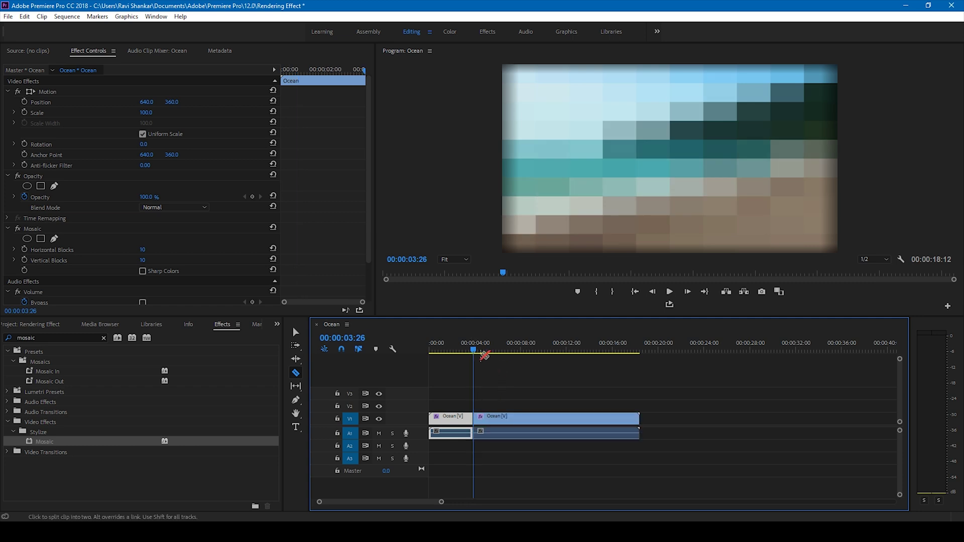
drag(475, 352, 521, 353)
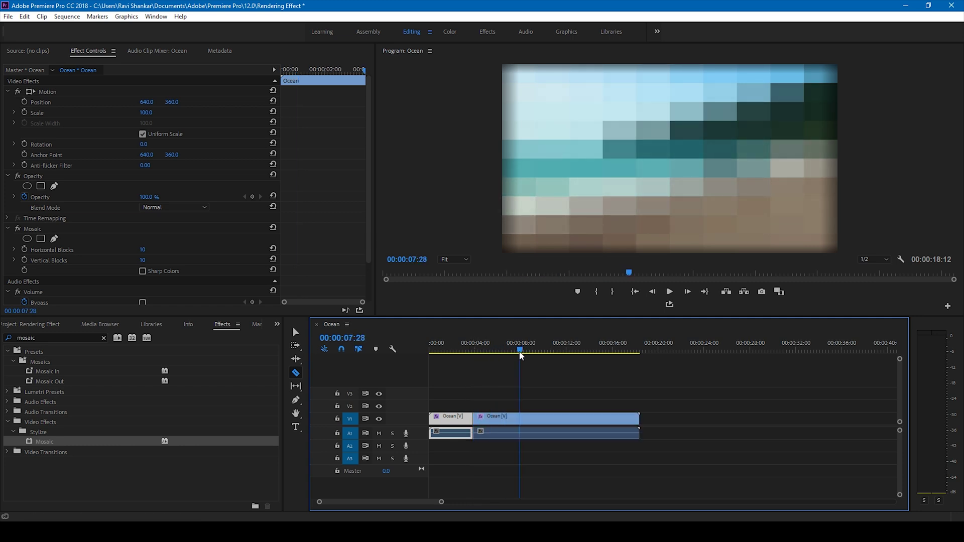
click(520, 418)
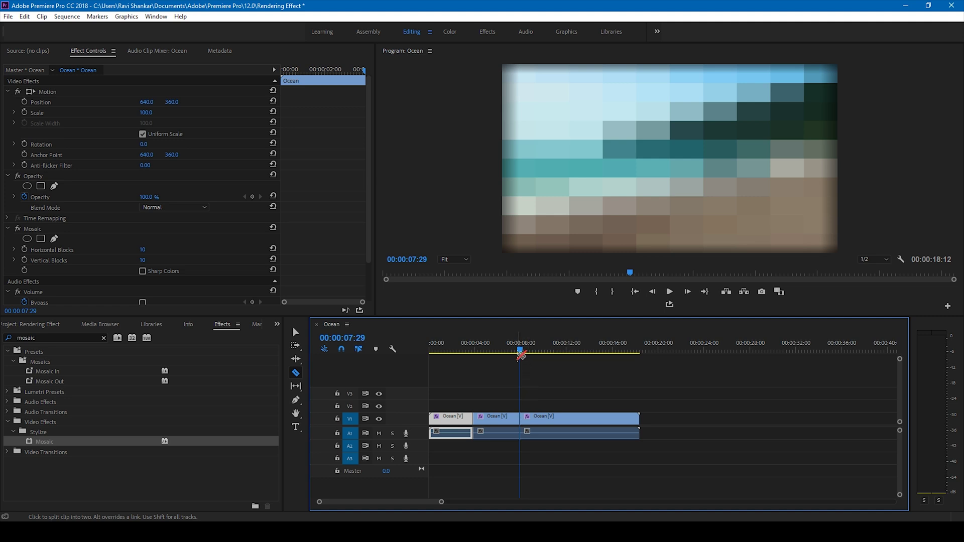
drag(521, 351, 568, 353)
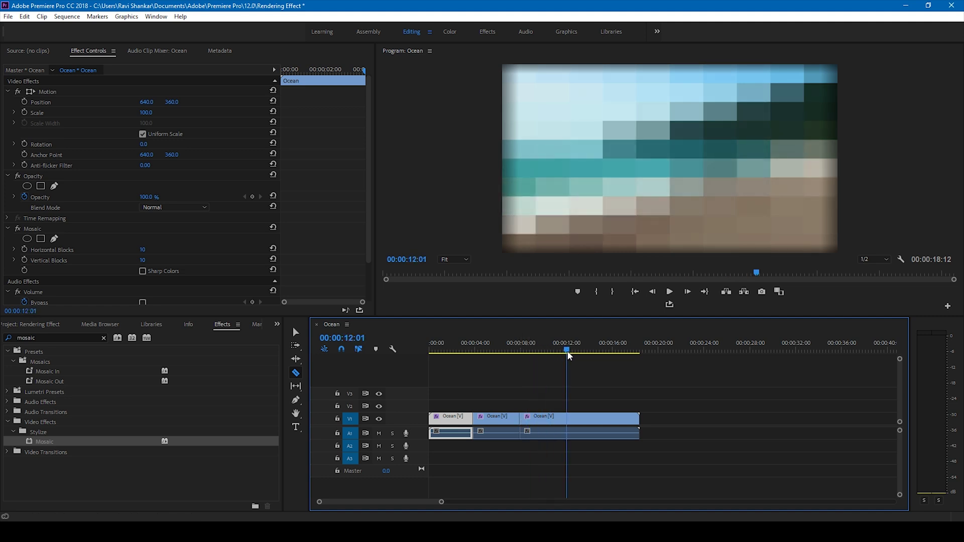
click(570, 418)
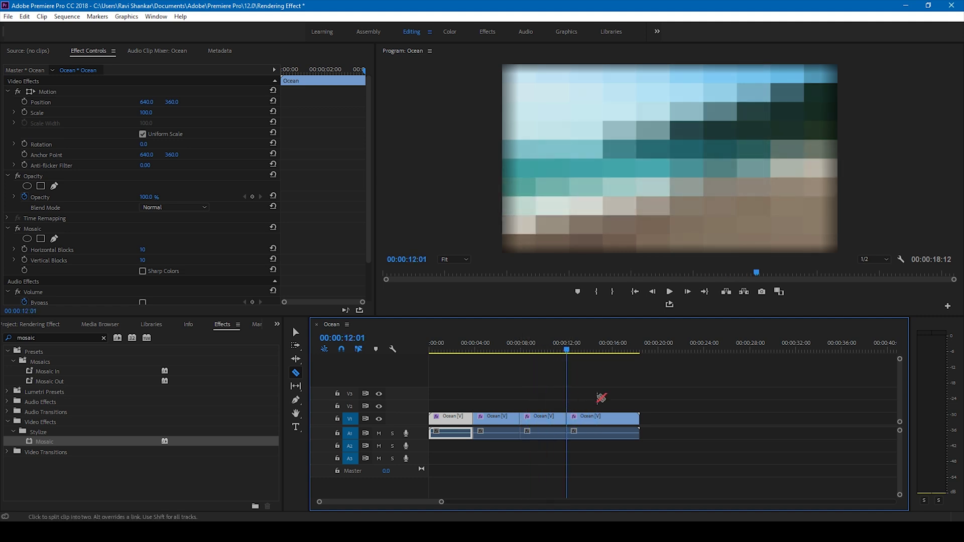
click(296, 333)
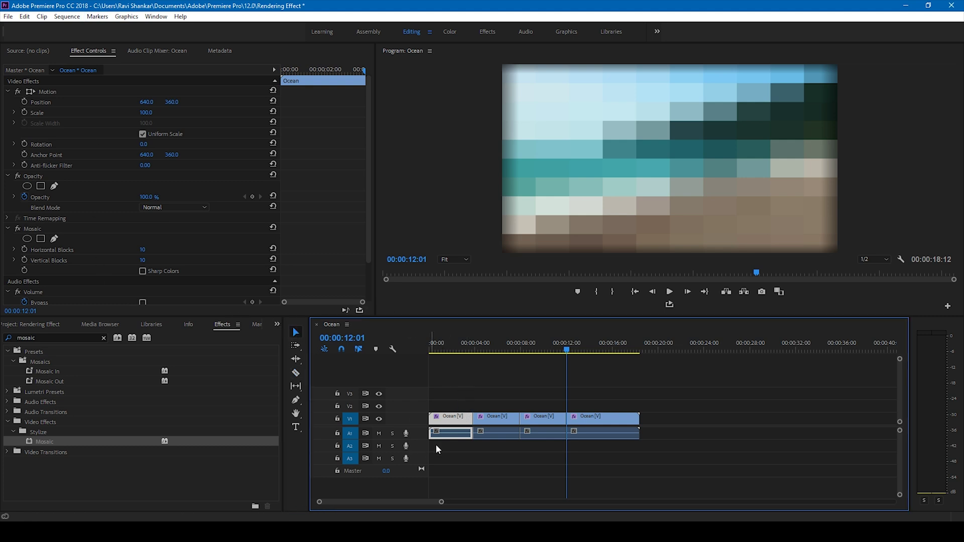
- Set the first part's Mosaic Horizontal and Vertical Blocks to 30
drag(451, 391, 452, 457)
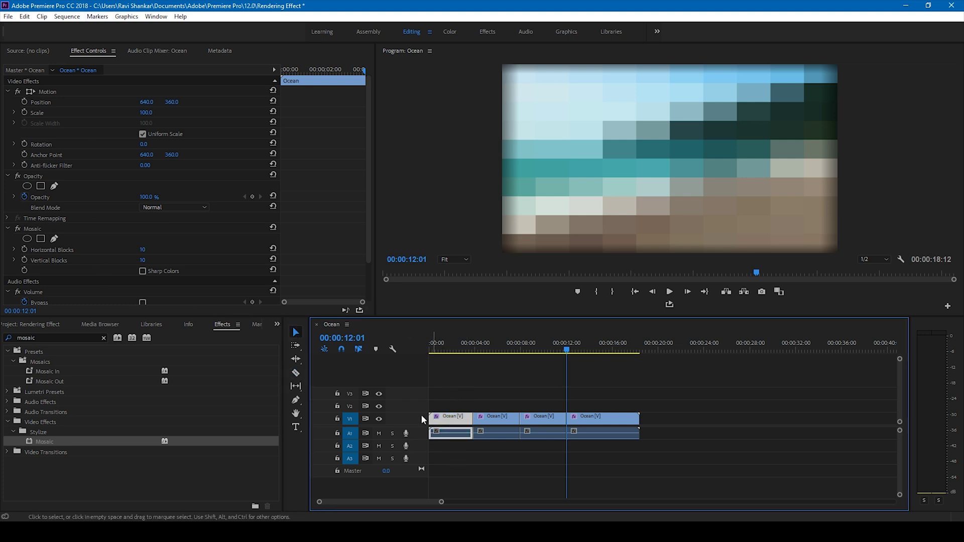
click(146, 252)
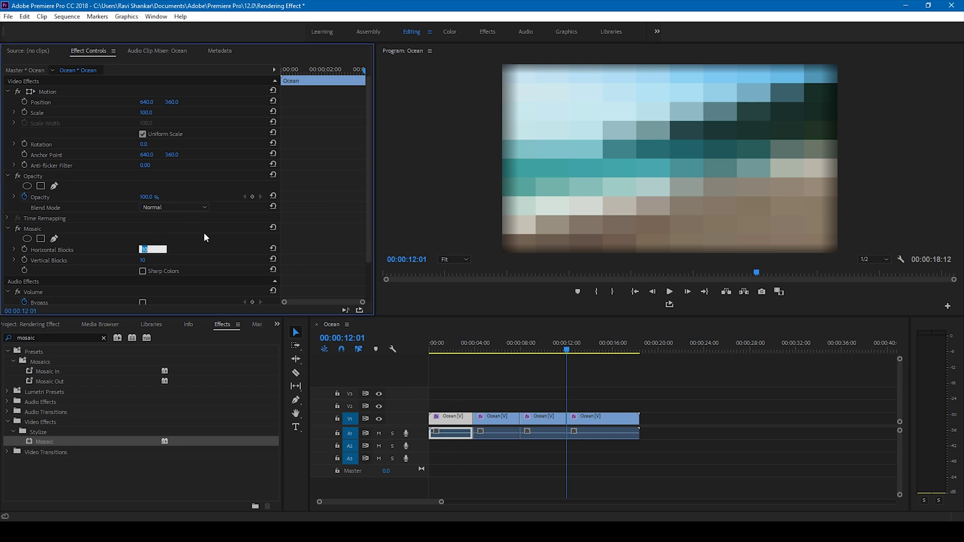
text(30)
click(143, 260)
key(Return)
- Scrub through the first part to preview its finer mosaic
click(443, 354)
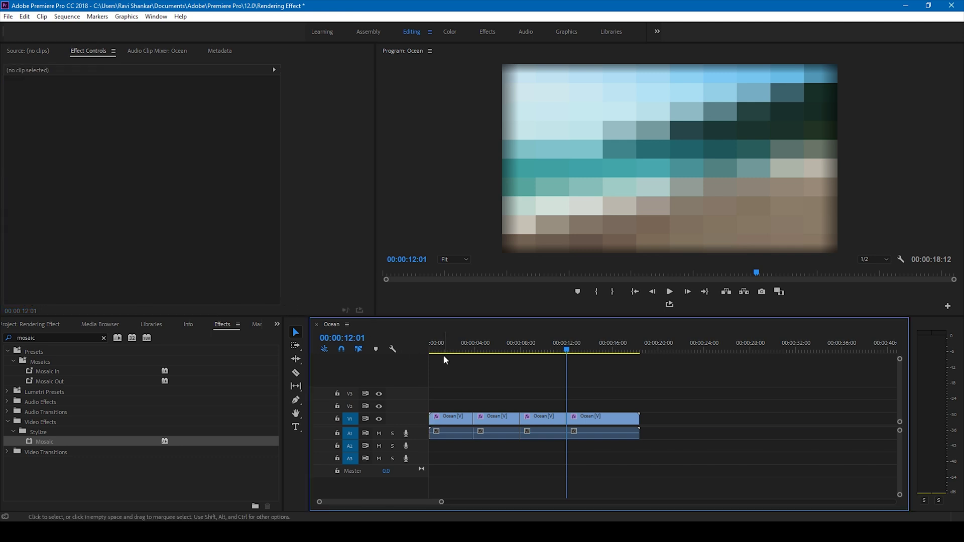
click(442, 351)
key(Left)
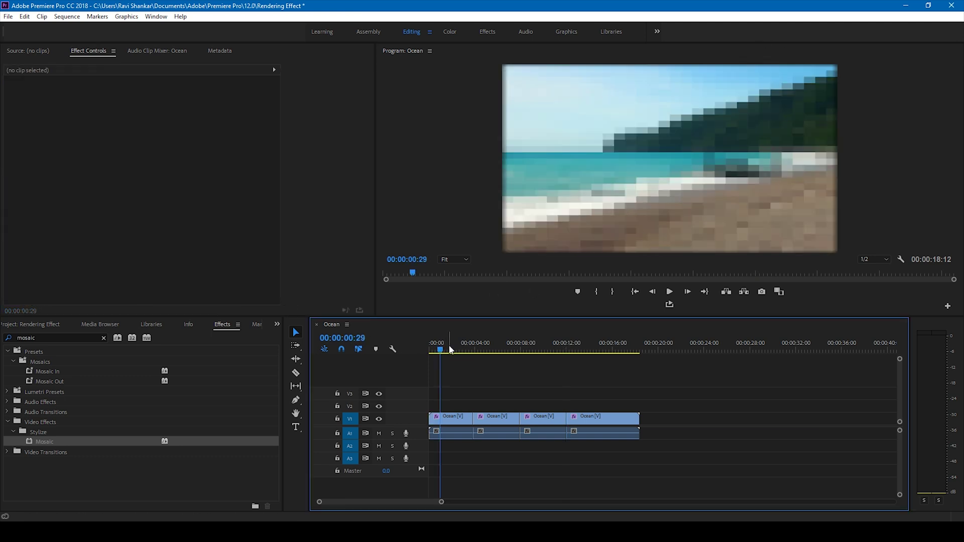
drag(447, 348, 499, 352)
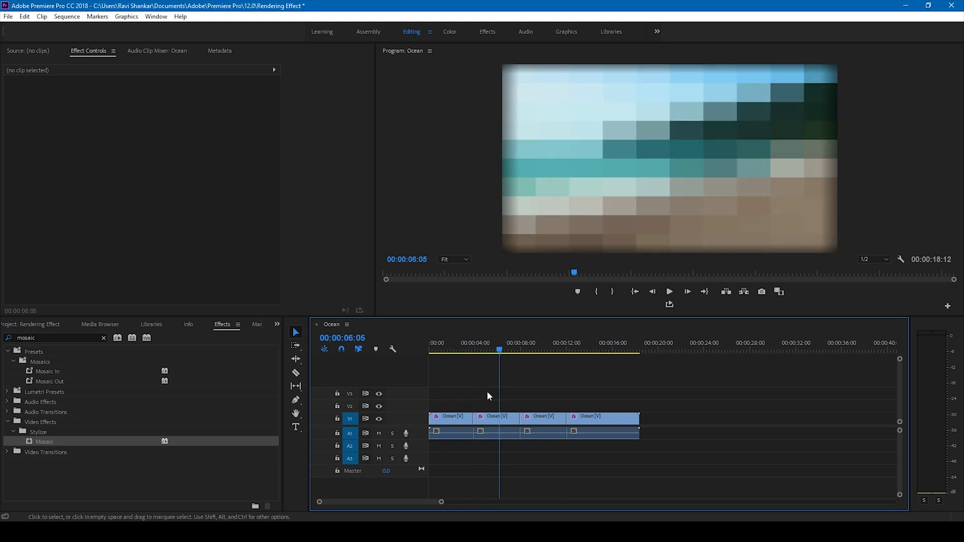
- Set the second part's Mosaic Horizontal and Vertical Blocks to 70
click(496, 419)
click(143, 250)
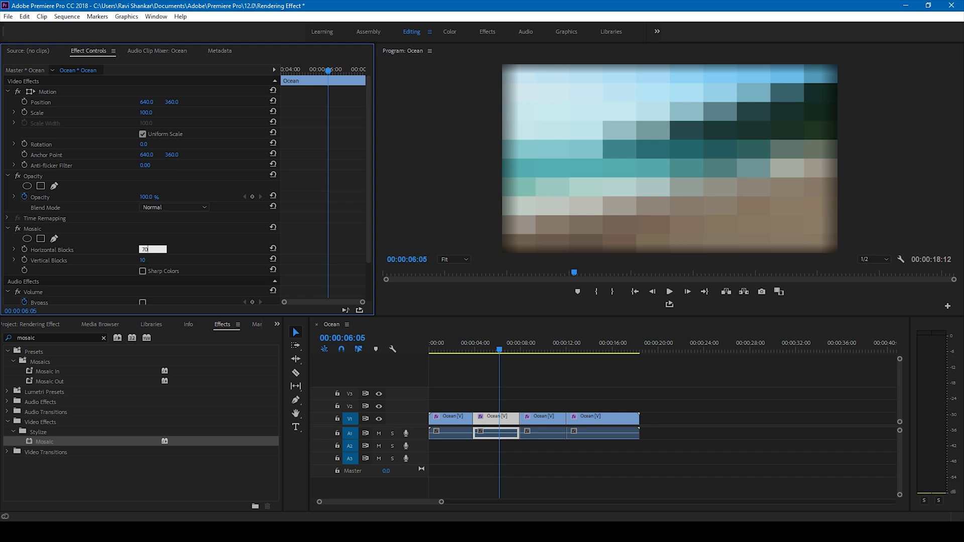
click(150, 259)
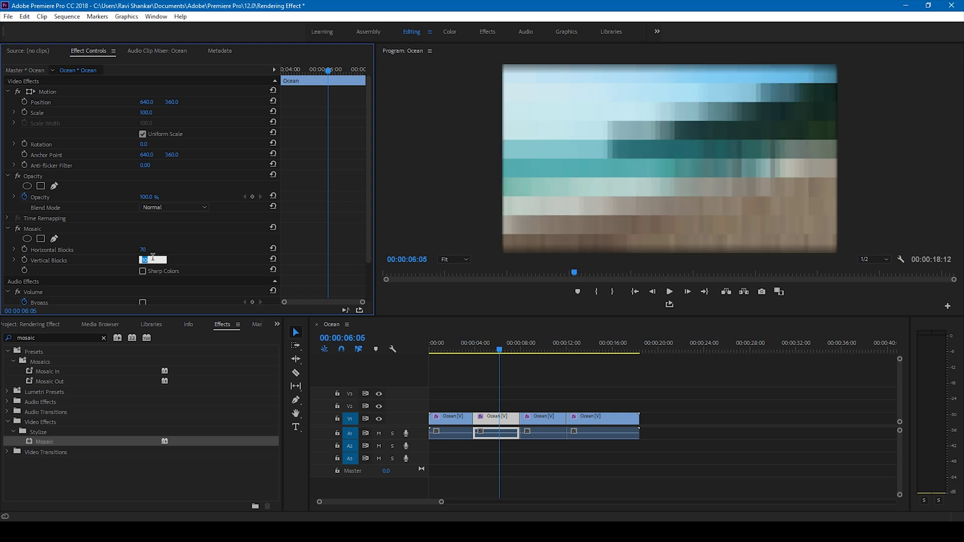
key(Return)
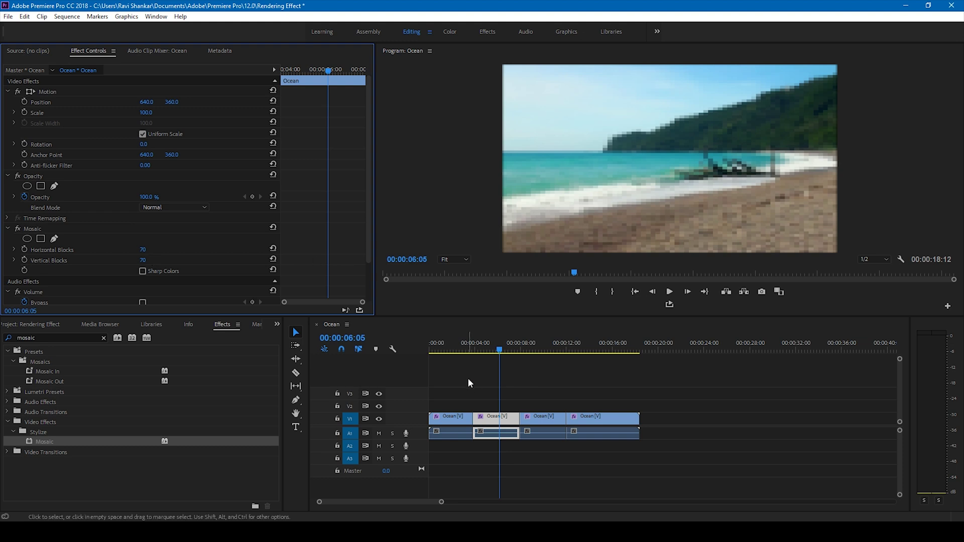
- Select the first, second and third parts in turn to compare their mosaic settings
click(451, 345)
click(455, 424)
click(499, 420)
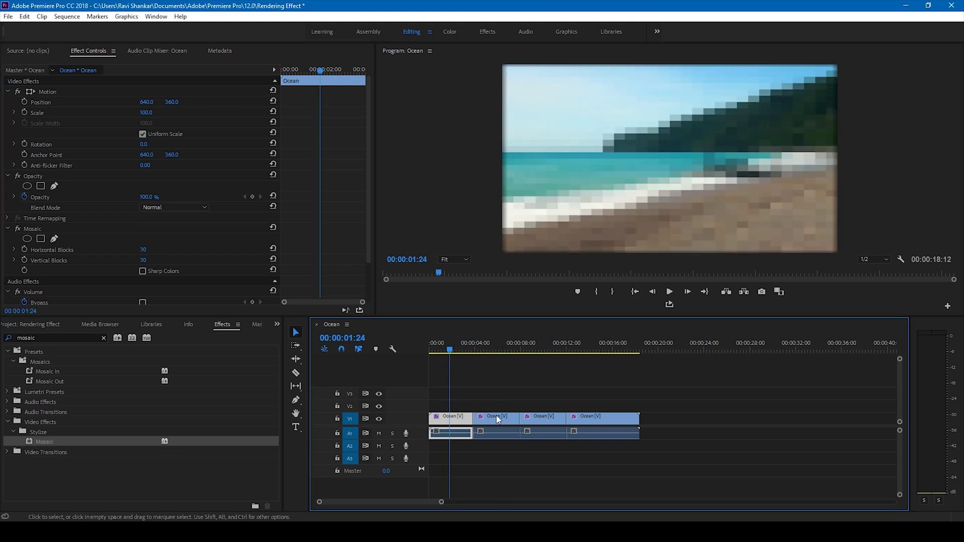
click(508, 355)
click(494, 421)
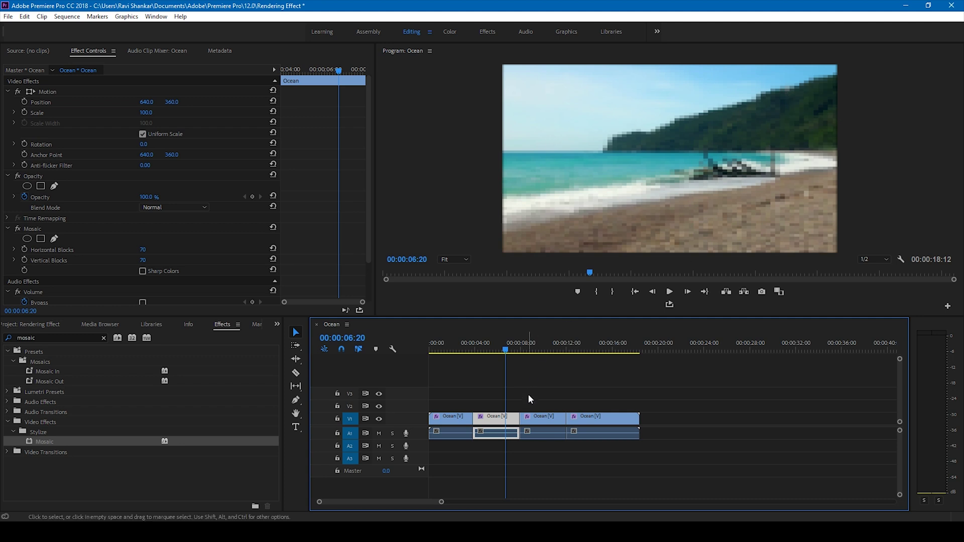
click(553, 346)
click(543, 419)
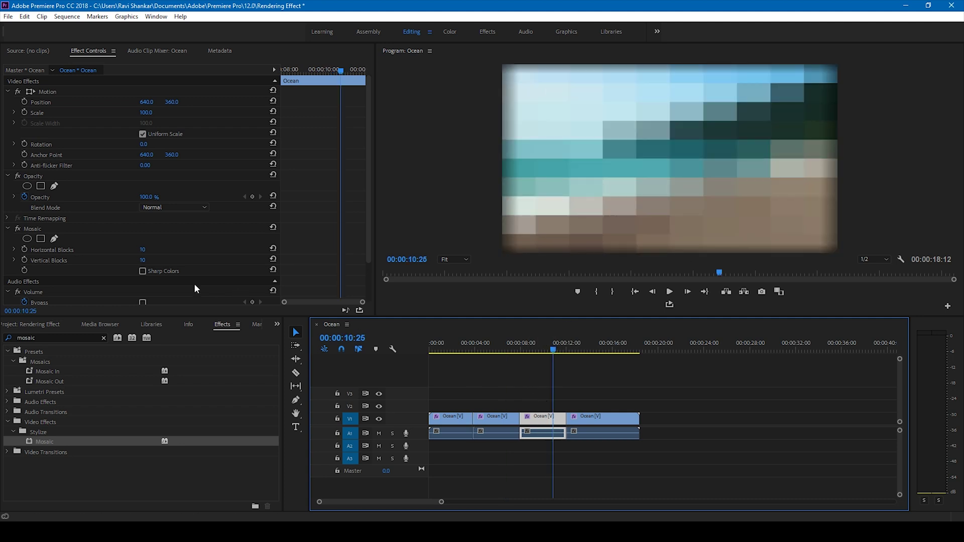
- Set the third part's Mosaic Horizontal and Vertical Blocks to 160
click(144, 249)
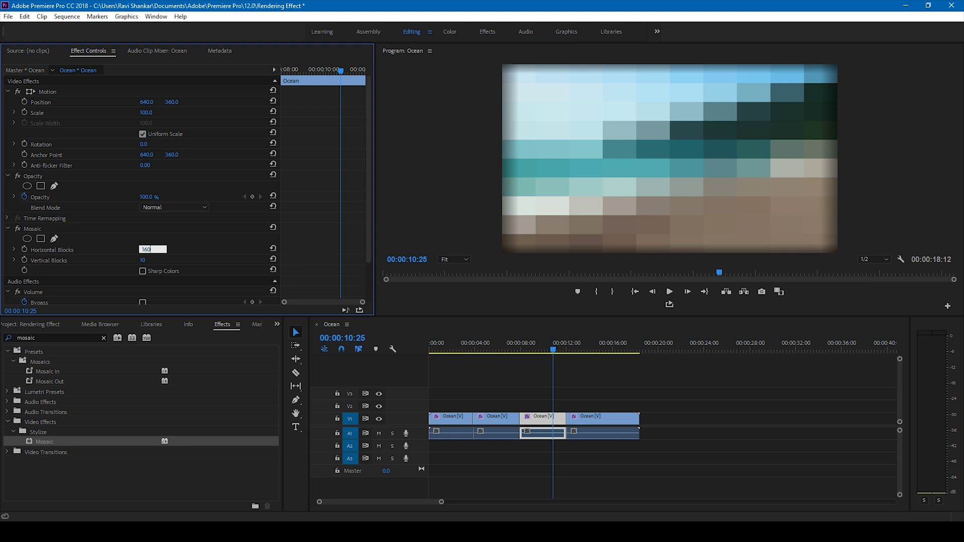
click(143, 260)
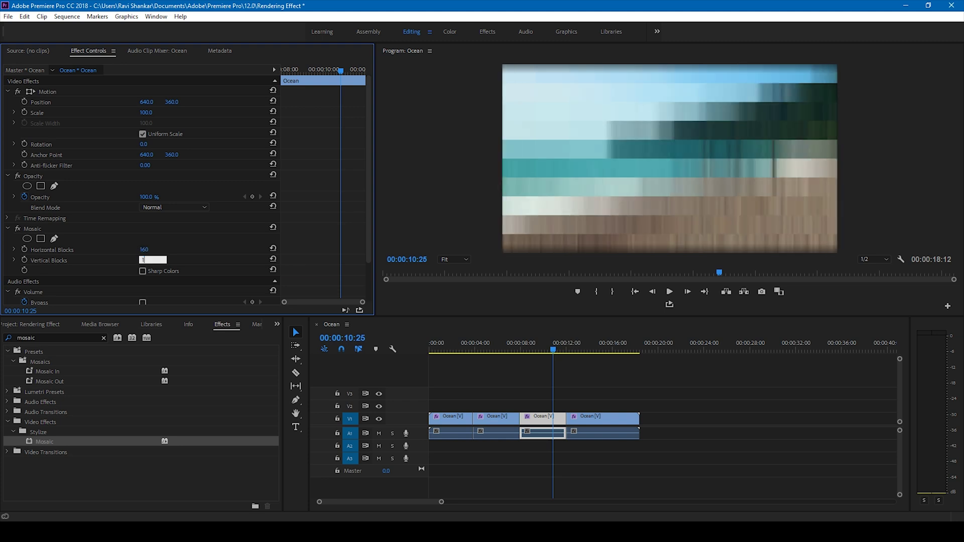
key(Return)
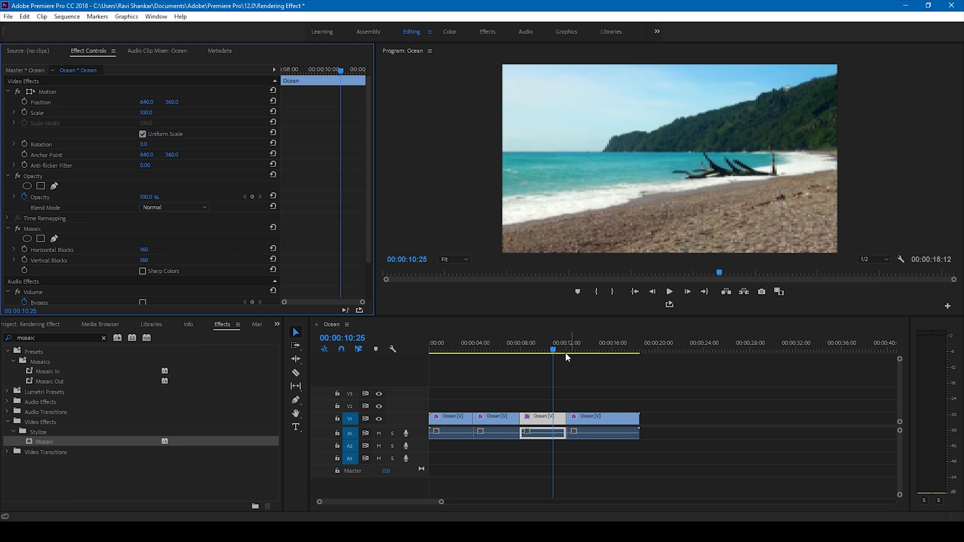
- Delete the Mosaic effect from the fourth part, then move back to about 00:00:03:11
drag(555, 350, 579, 350)
click(590, 407)
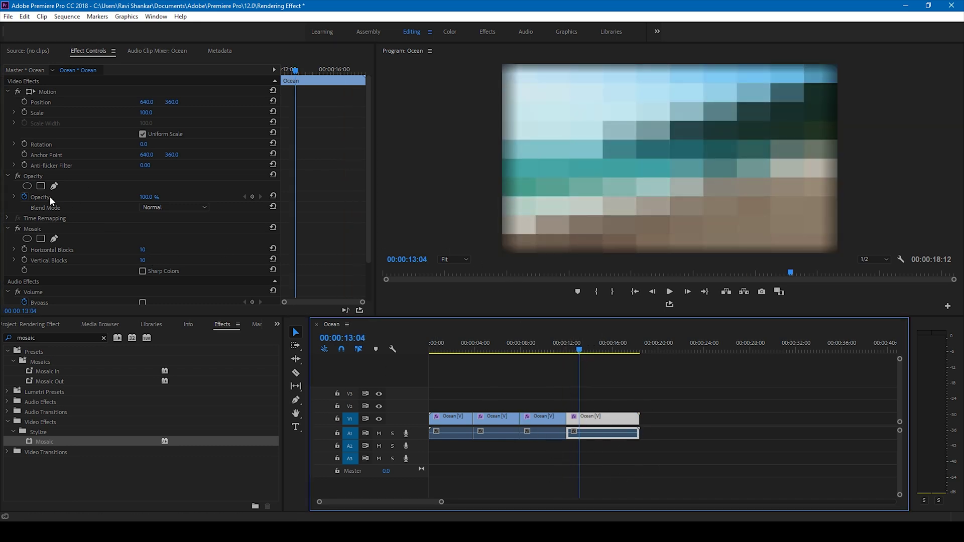
scroll(76, 238, down, 3)
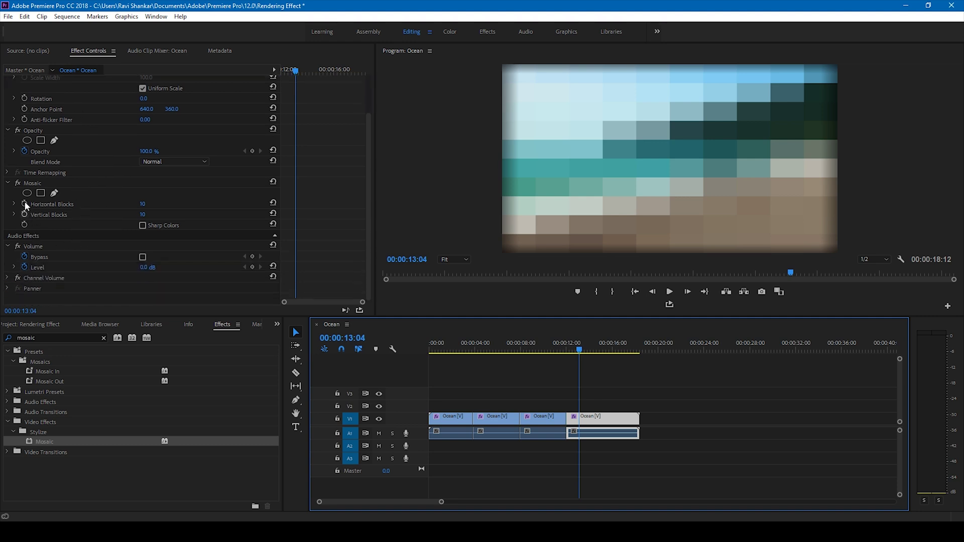
click(32, 184)
key(Delete)
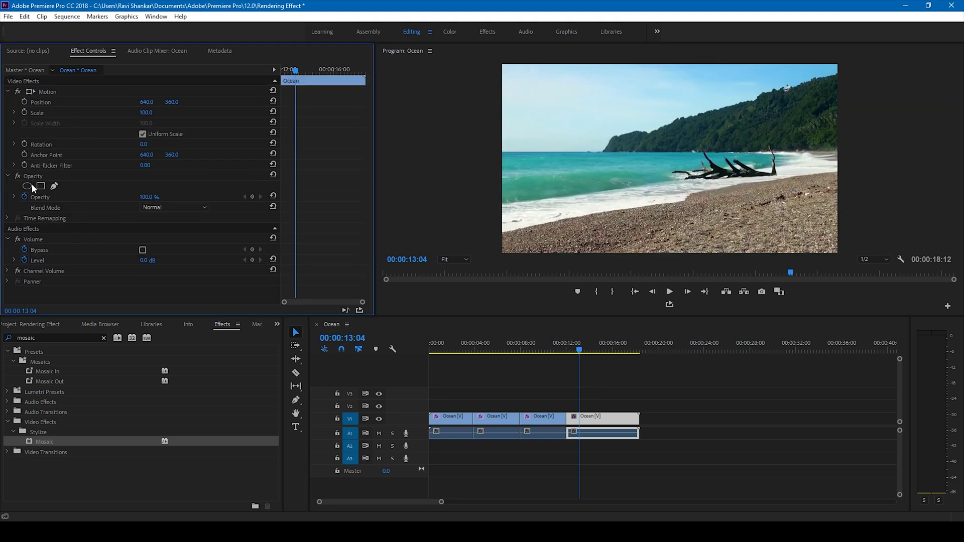
drag(463, 351, 587, 363)
click(468, 355)
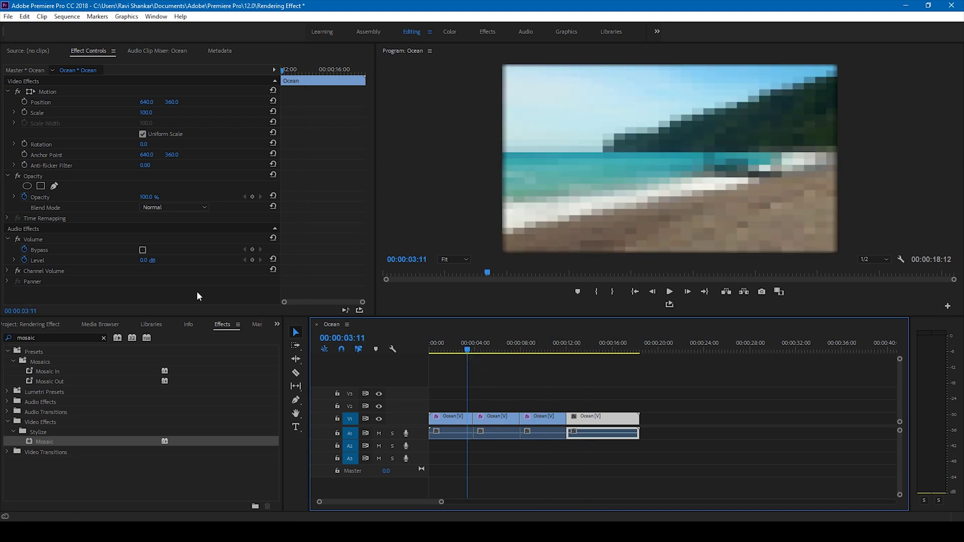
- Place Zig-Zag Blocks on the first cut and stretch it to 00:00:03:23
double_click(61, 338)
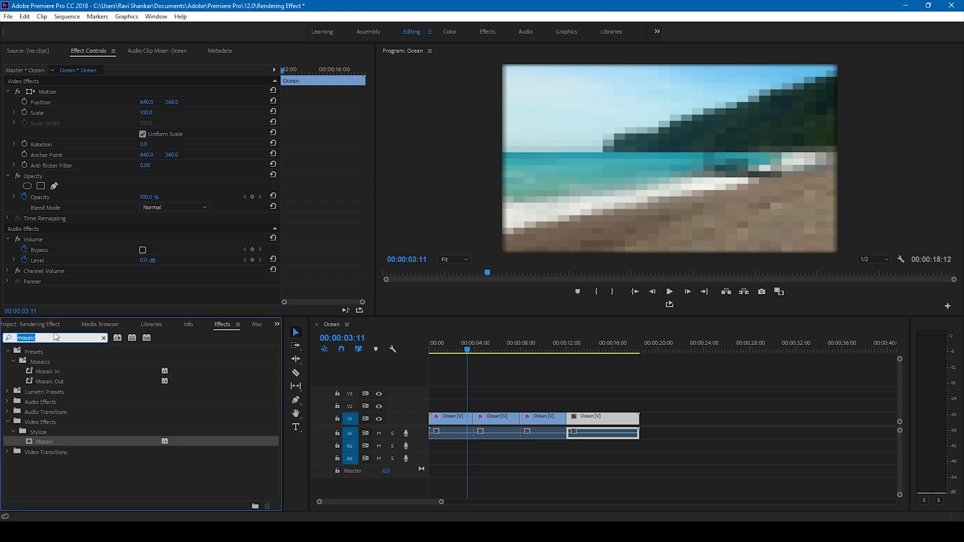
text(zig zag)
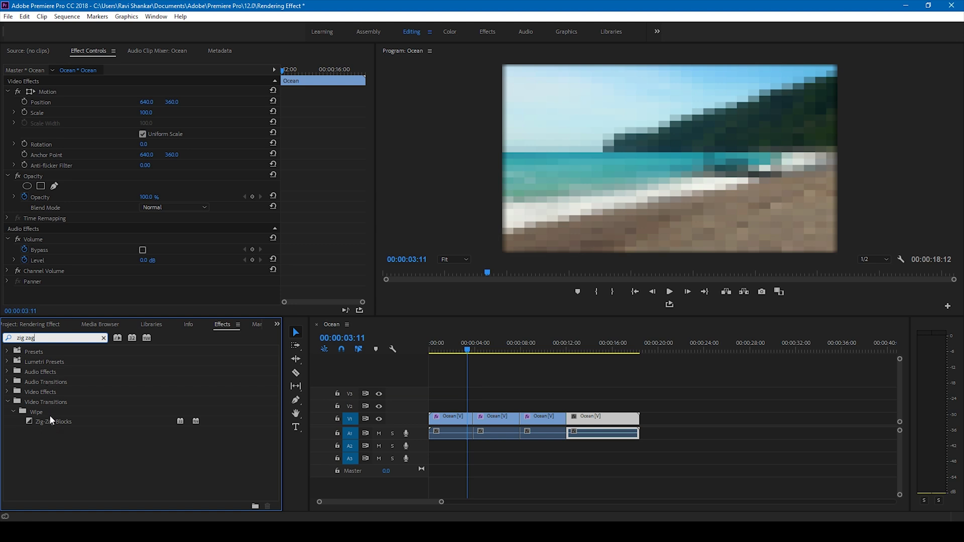
drag(44, 421, 473, 424)
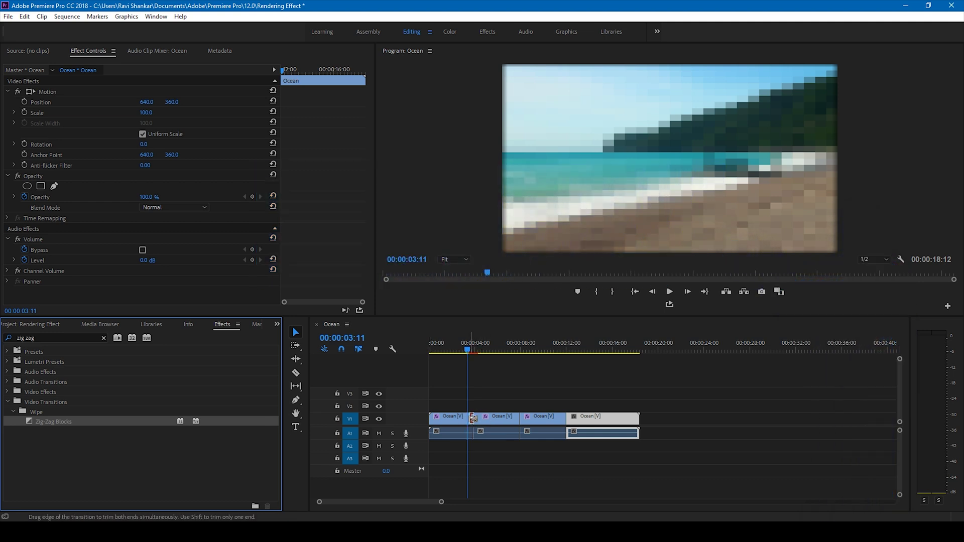
drag(441, 503, 374, 518)
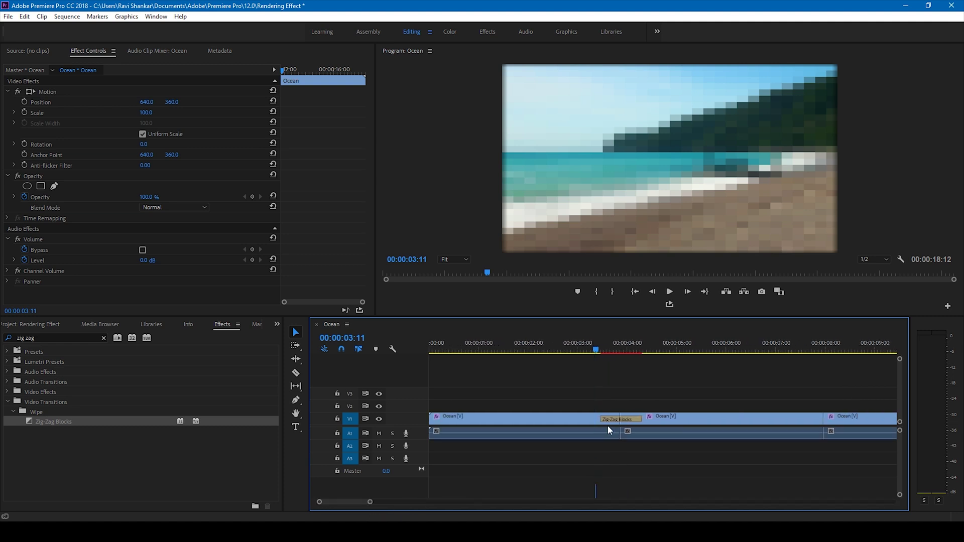
drag(604, 421, 528, 420)
drag(370, 502, 426, 502)
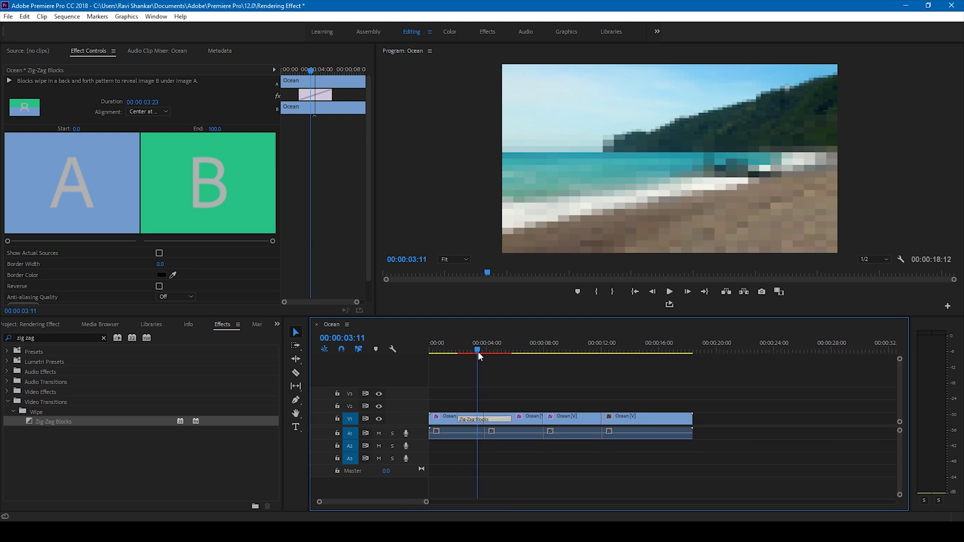
click(450, 350)
key(space)
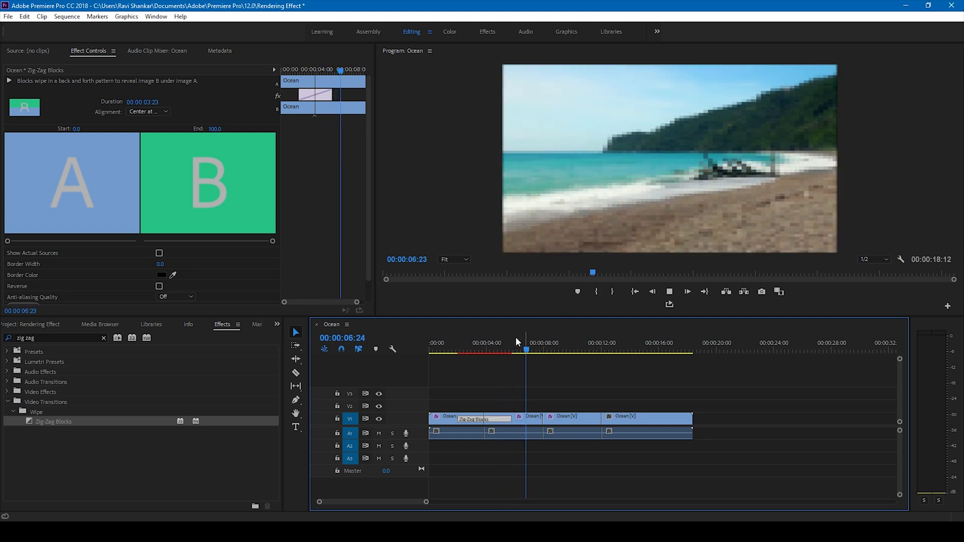
drag(459, 345, 480, 351)
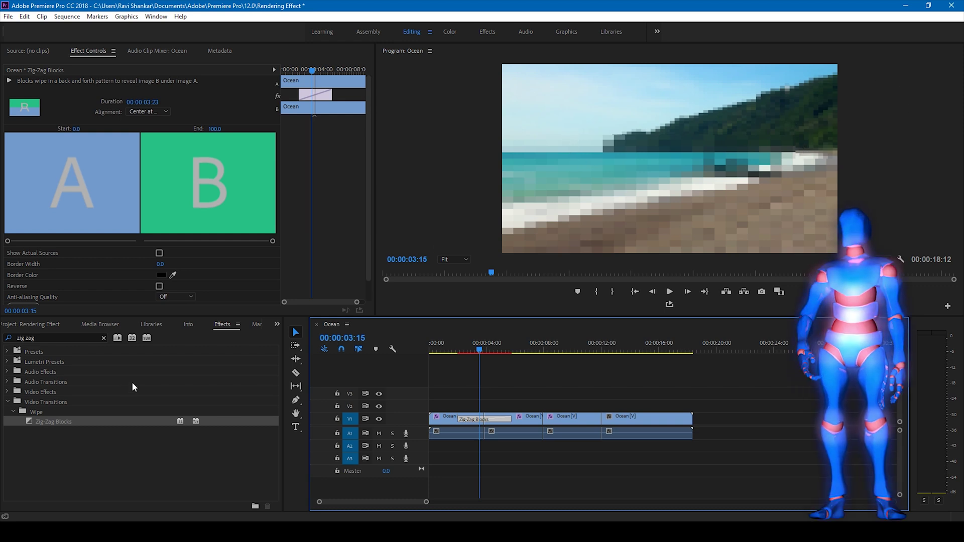
- Set the transition's Border Color to white and Border Width to 1
click(161, 275)
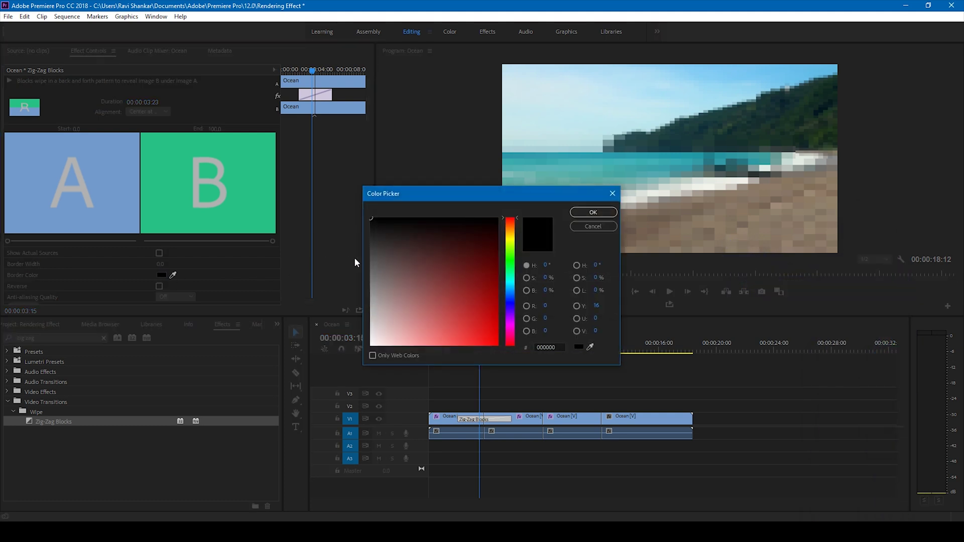
drag(381, 242, 370, 218)
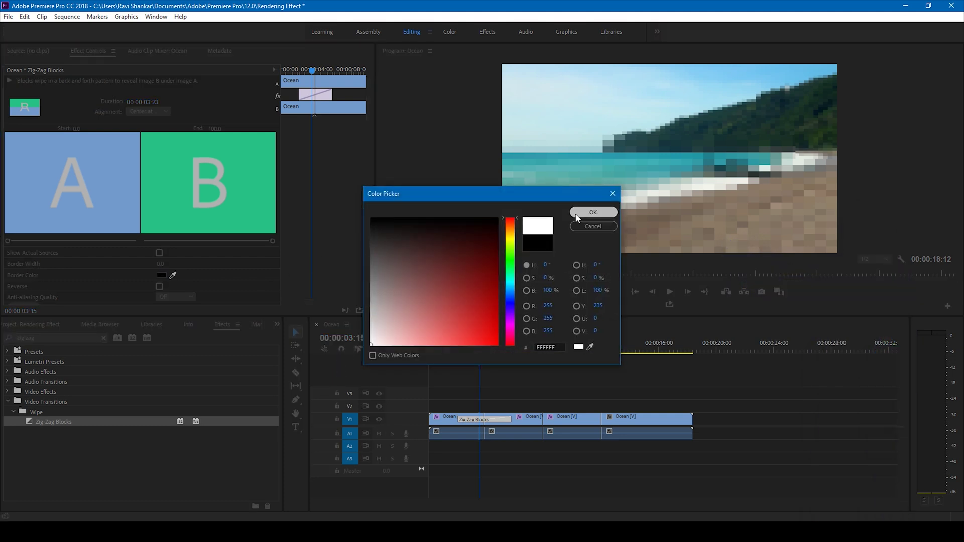
click(593, 212)
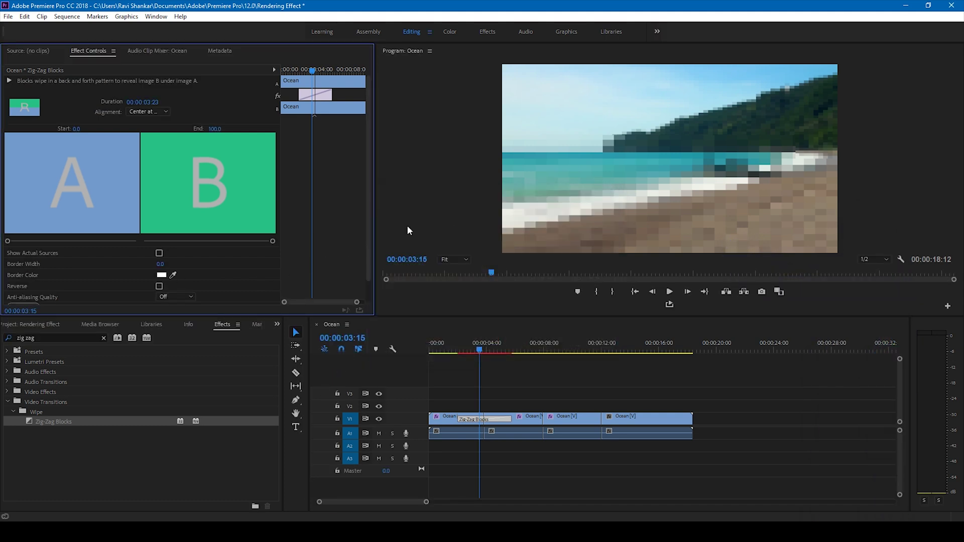
click(159, 265)
text(1)
key(Return)
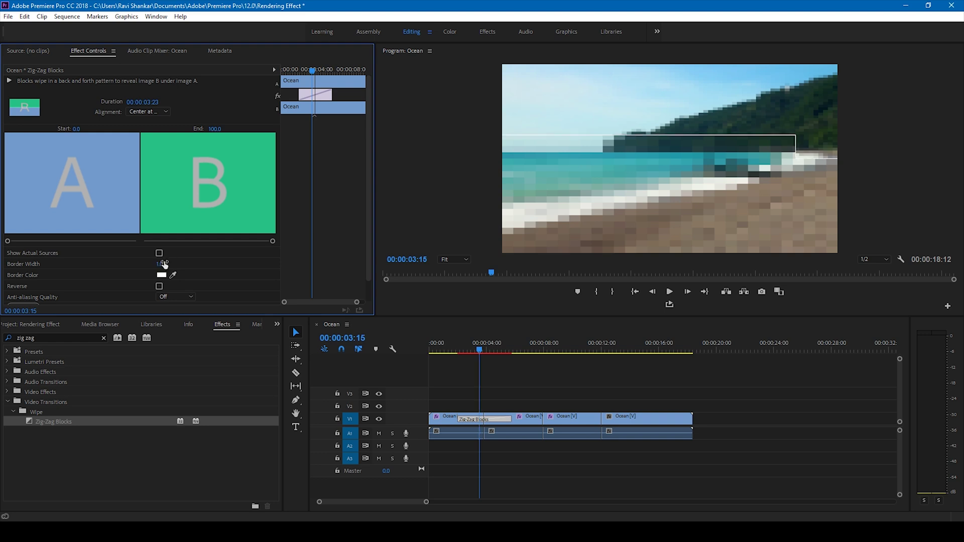
- Play the white-bordered Zig-Zag Blocks transition from just before it
click(453, 355)
key(space)
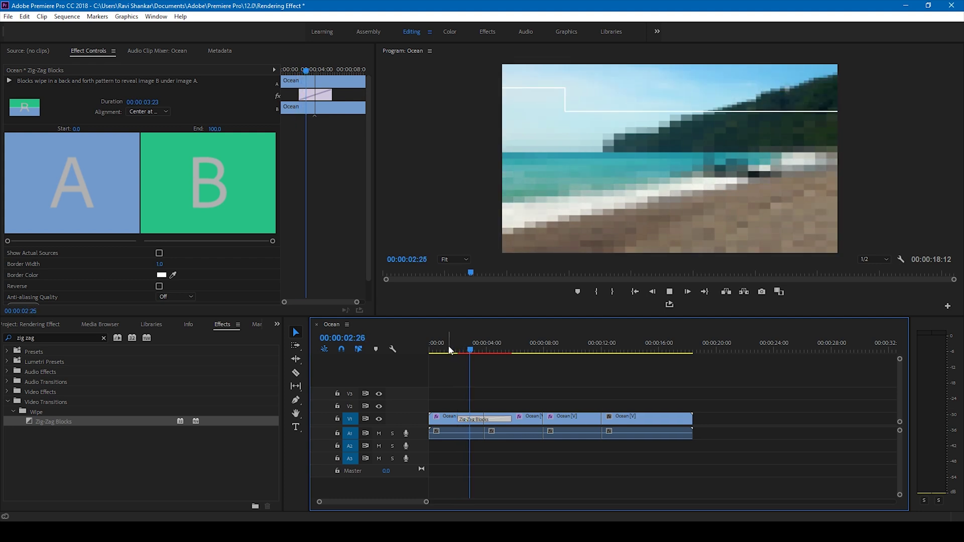
key(space)
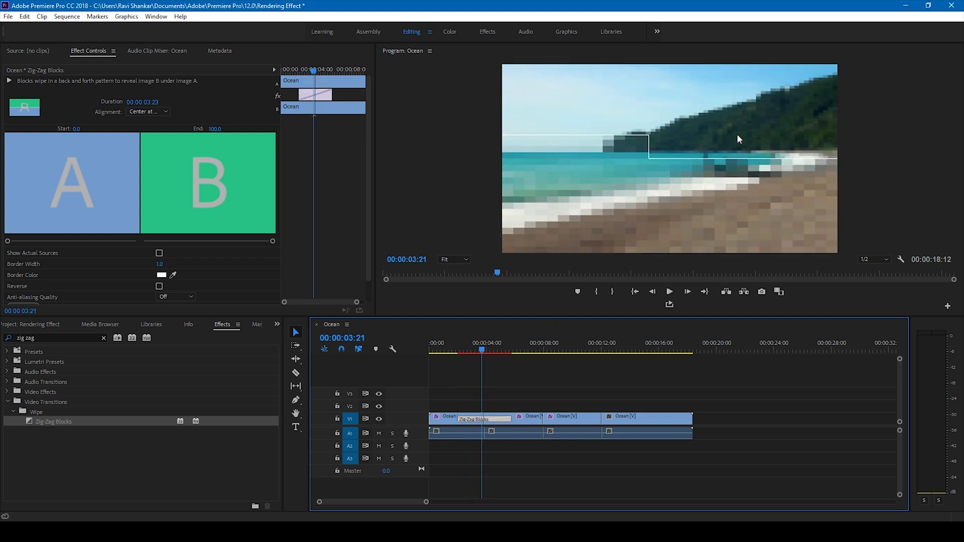
- Set the transition's Custom Vertical block count to 32
drag(369, 210, 368, 251)
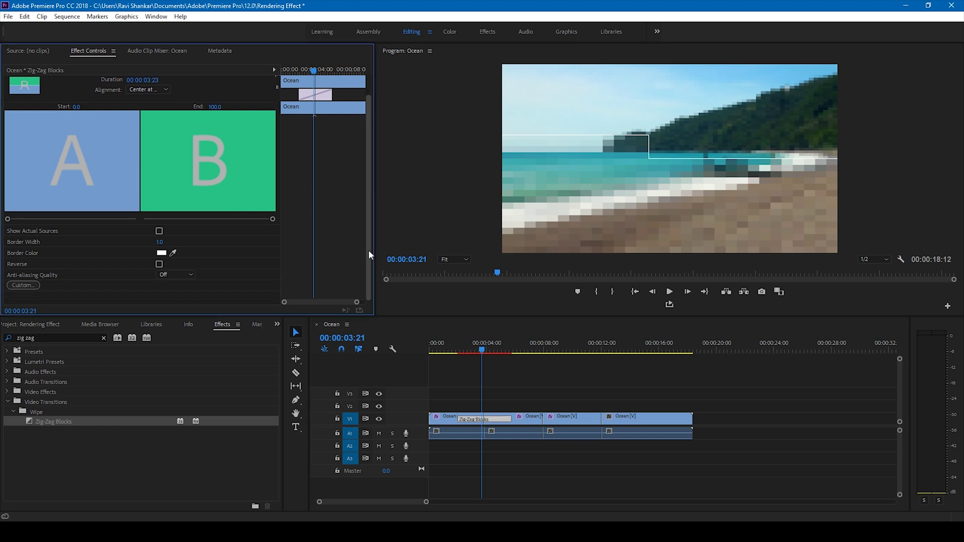
click(22, 285)
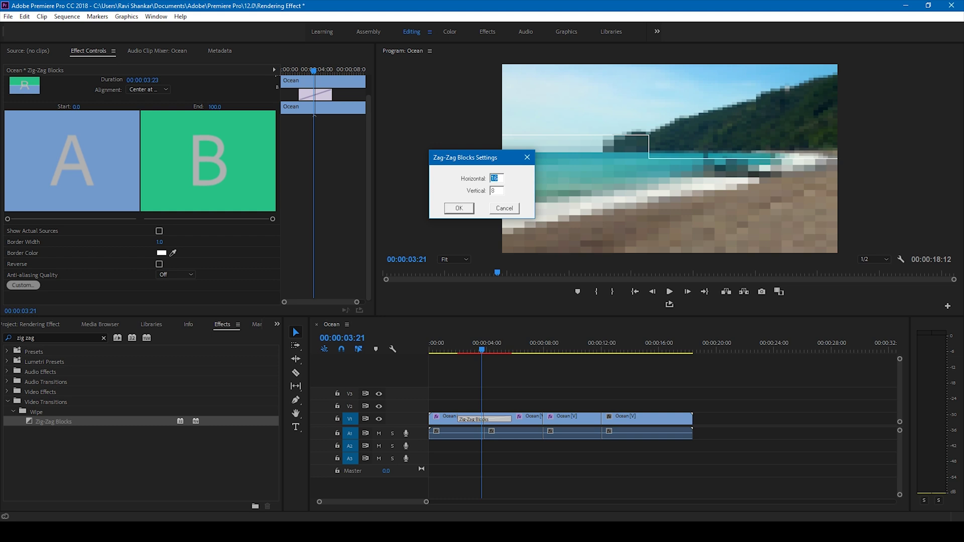
text(3:2)
key(Return)
- Play the updated transition, then select the cut before the last clip
click(456, 344)
key(space)
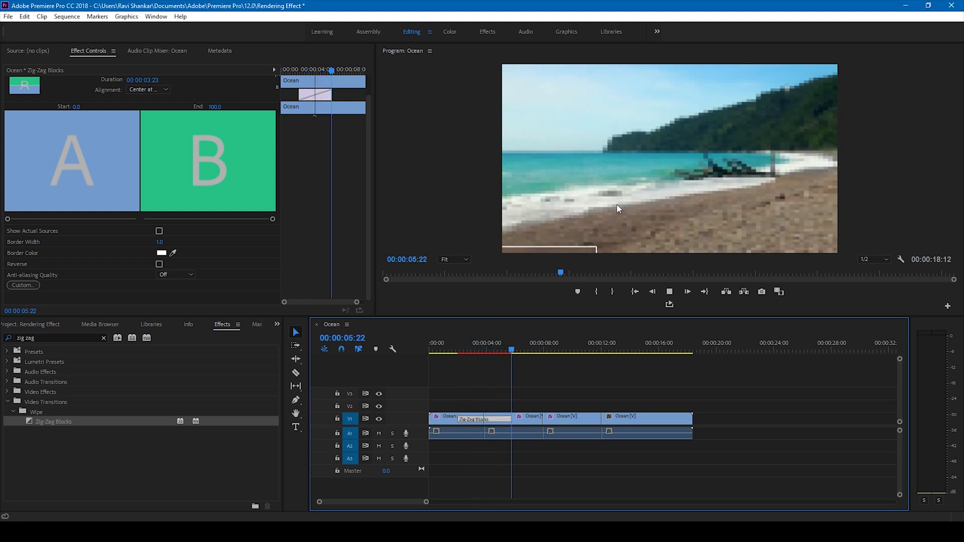
key(space)
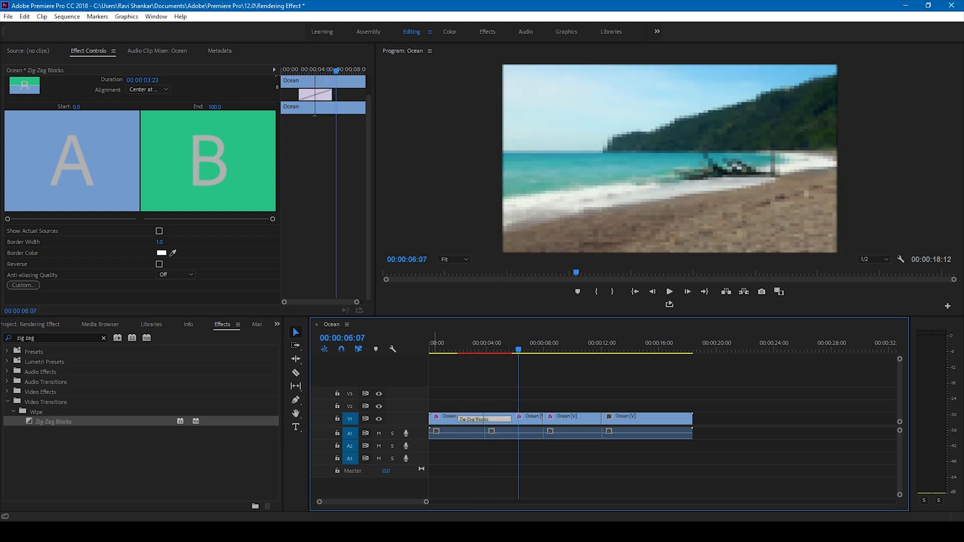
click(603, 426)
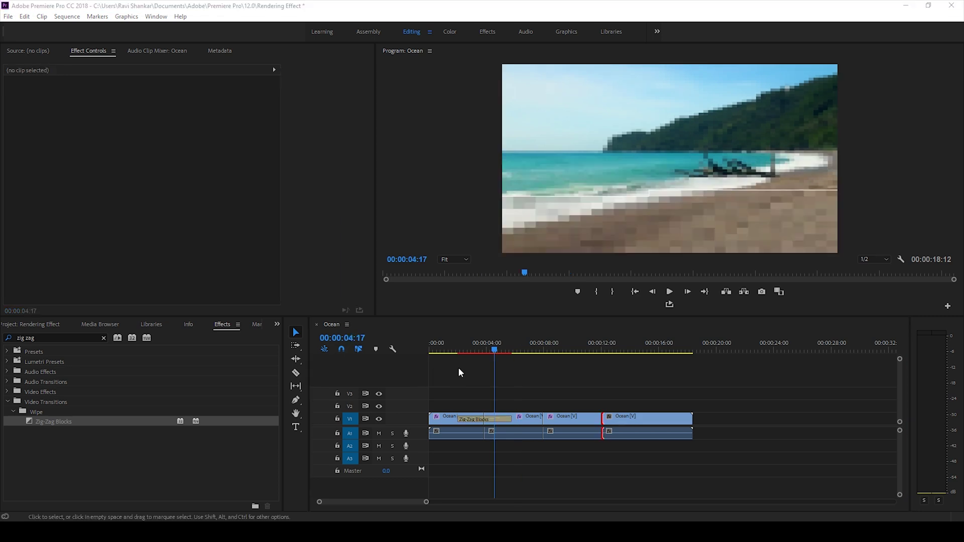
- Replay the first transition, then copy it onto the second and third cuts
click(467, 346)
key(space)
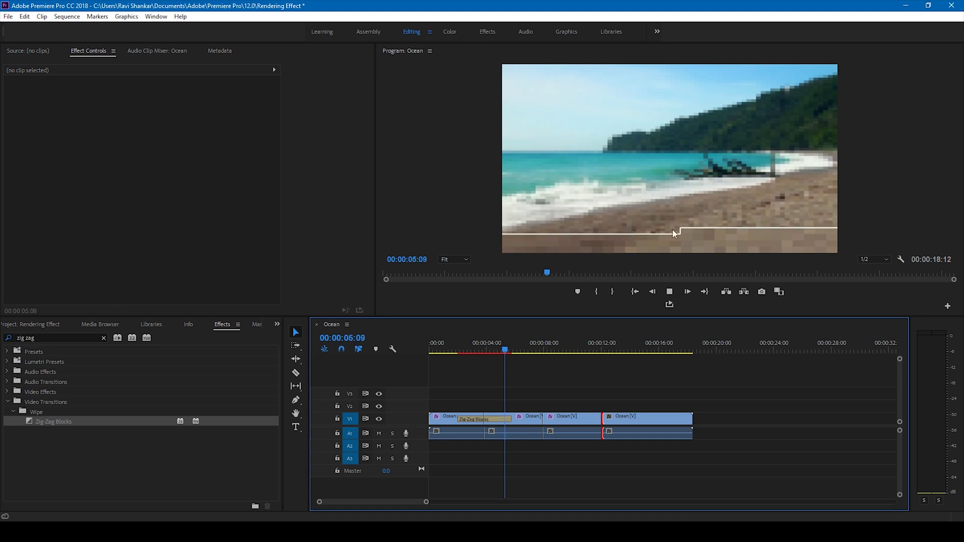
click(463, 346)
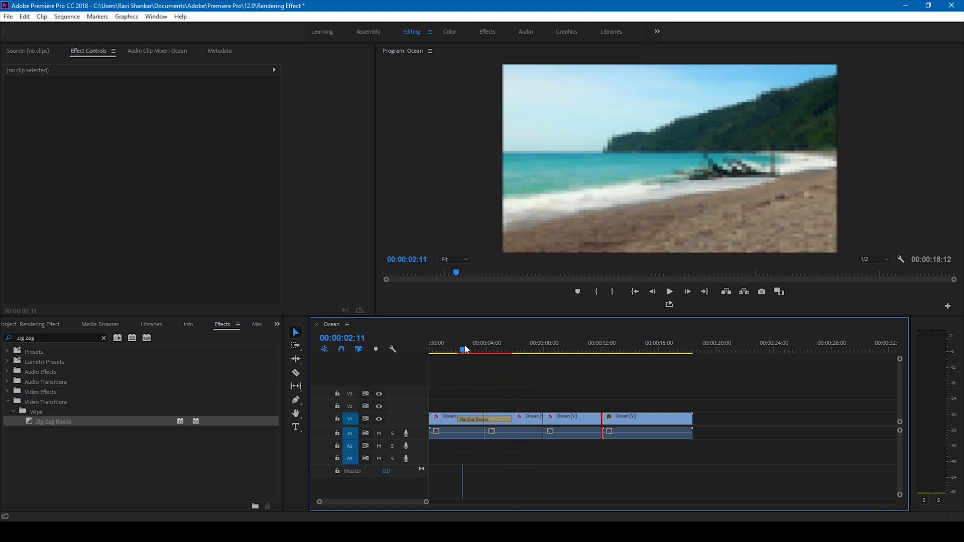
click(476, 419)
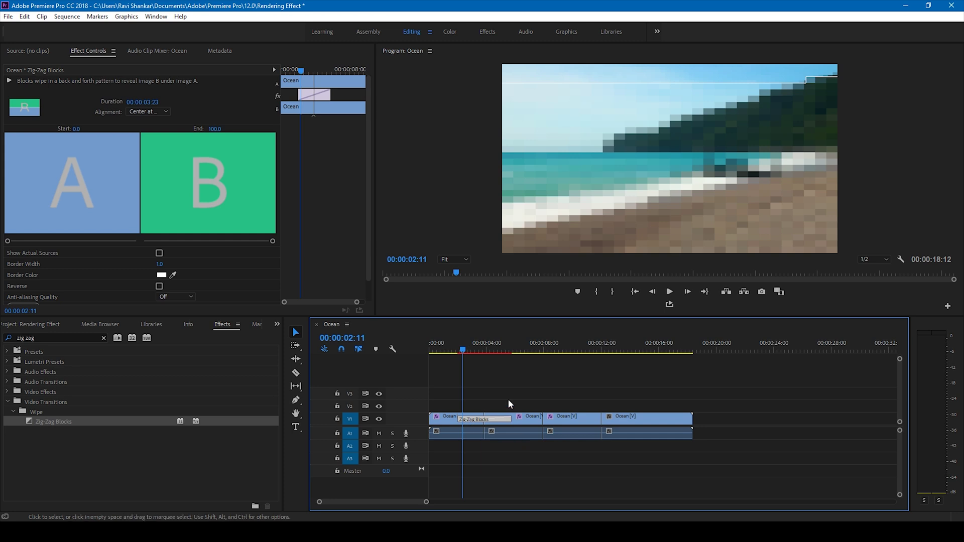
click(543, 341)
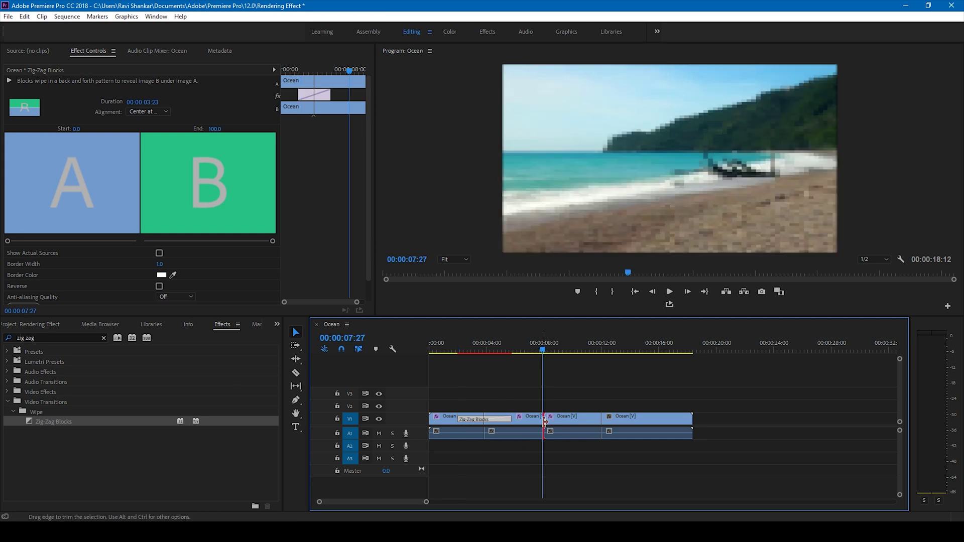
drag(556, 415, 557, 416)
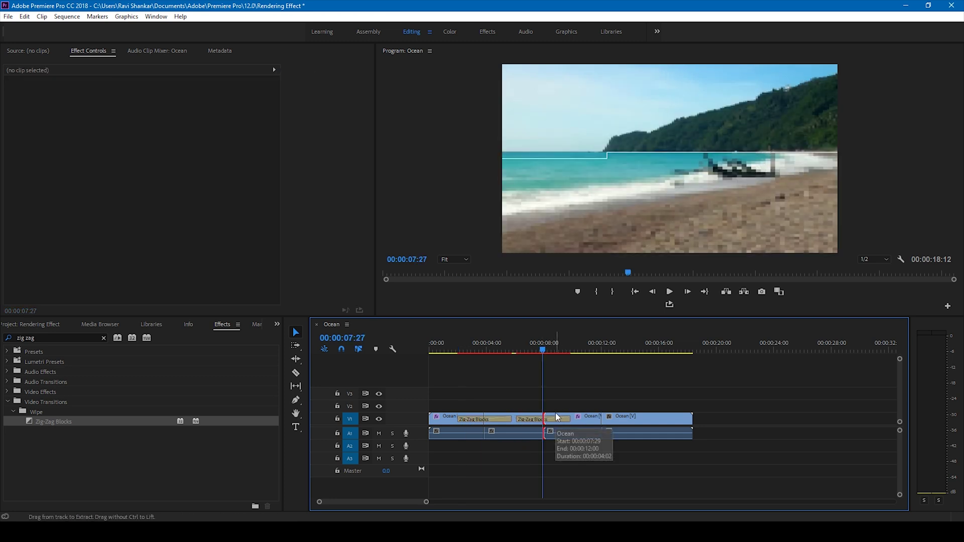
key(ctrl+d)
- Play the whole Ocean sequence from the start
click(433, 352)
key(space)
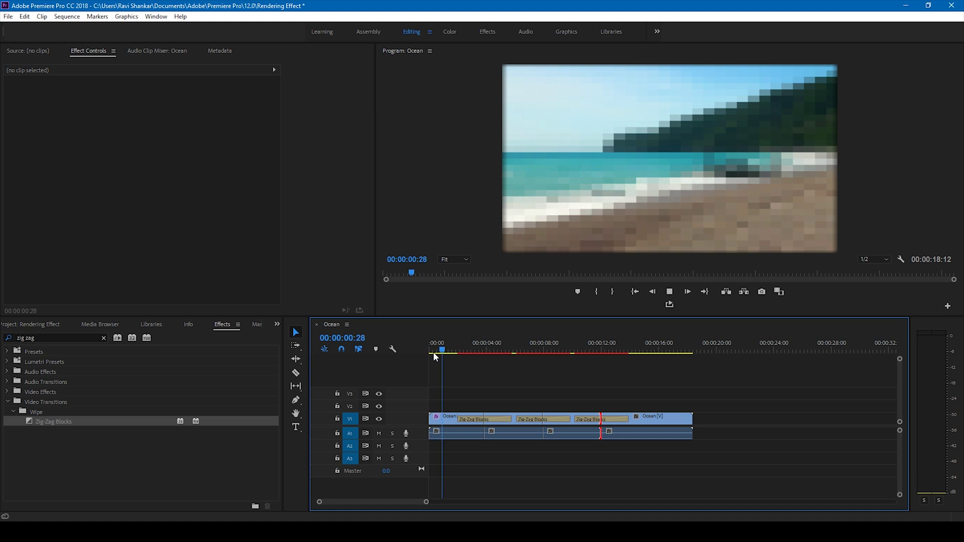
click(408, 51)
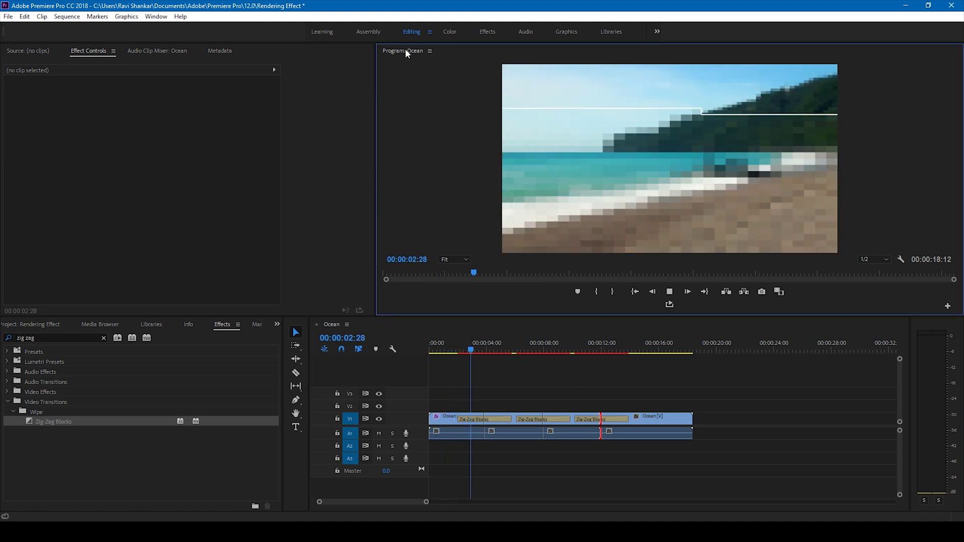
double_click(408, 51)
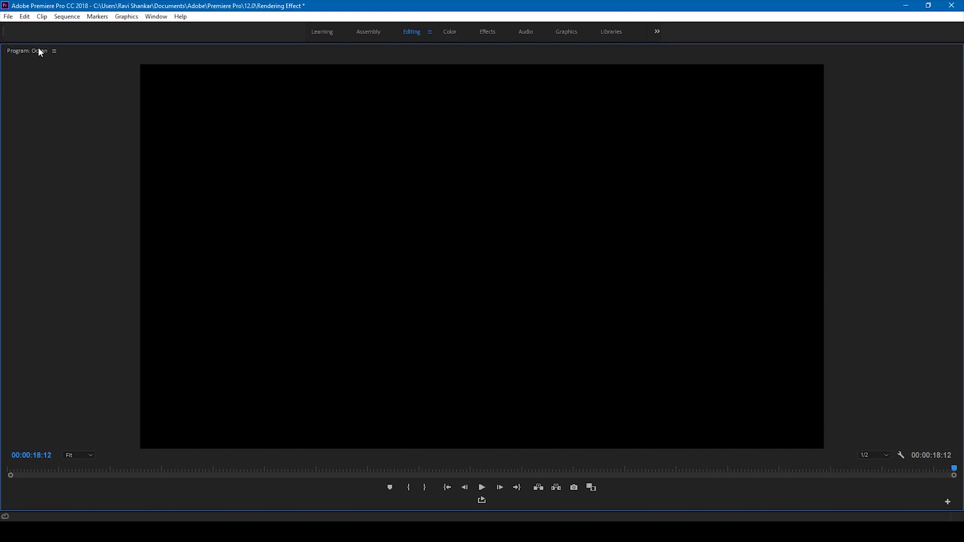
double_click(38, 47)
click(455, 347)
key(space)
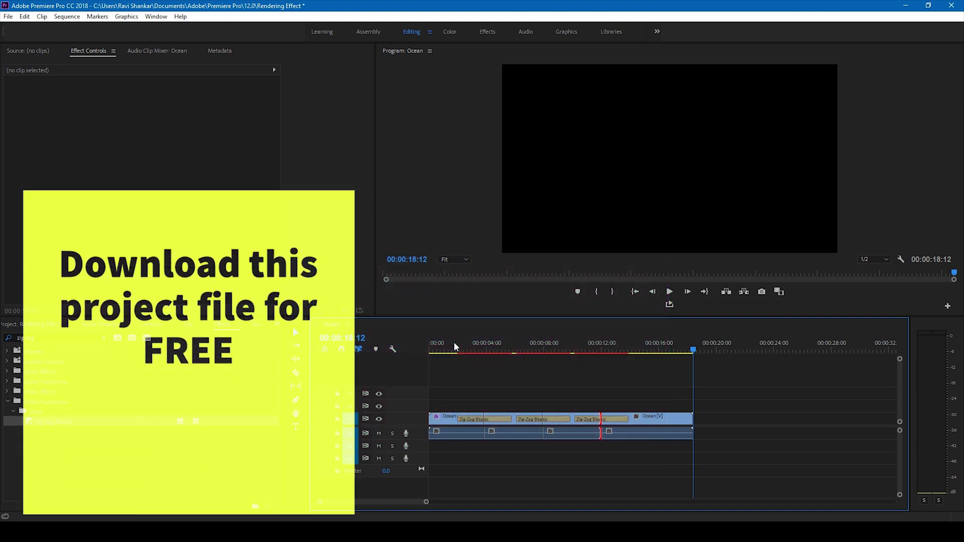
key(space)
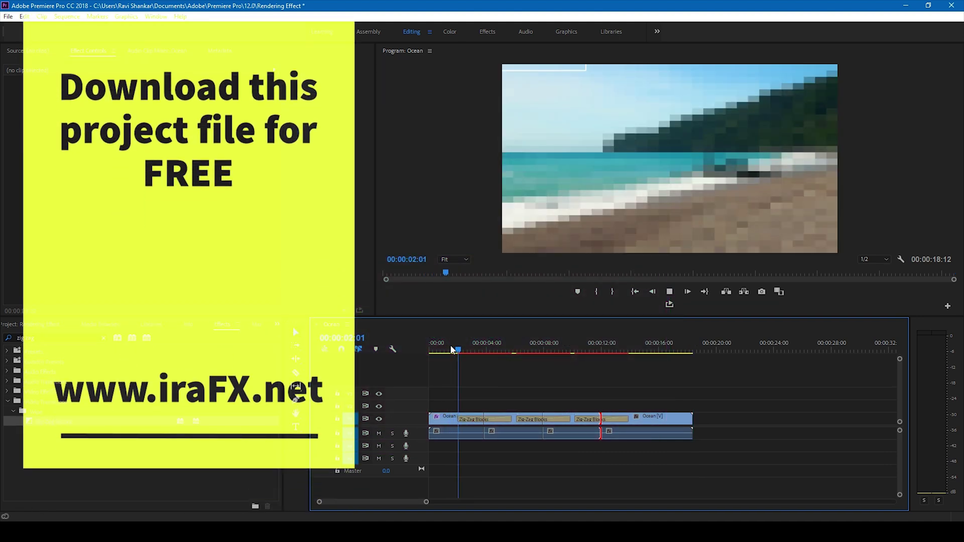